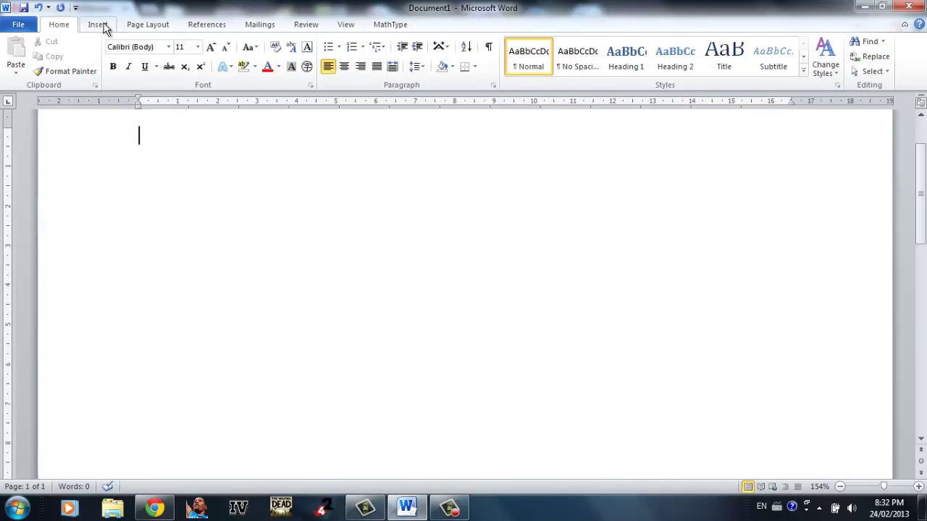
Step: Show the Insert tab's Shapes gallery of lines, arrows, flowchart and callout shapes
click(100, 25)
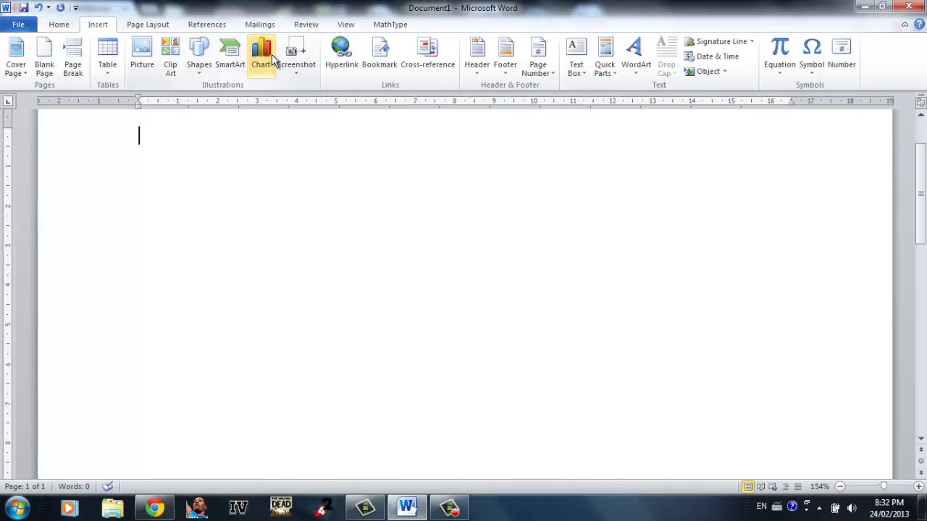
click(201, 72)
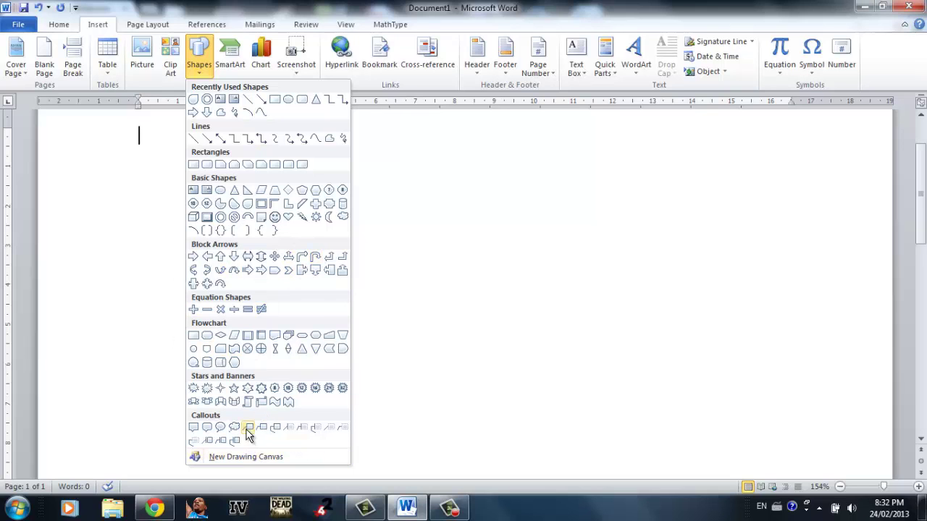
Step: Add a new drawing canvas and draw an arrow slanting down-right across it
click(247, 453)
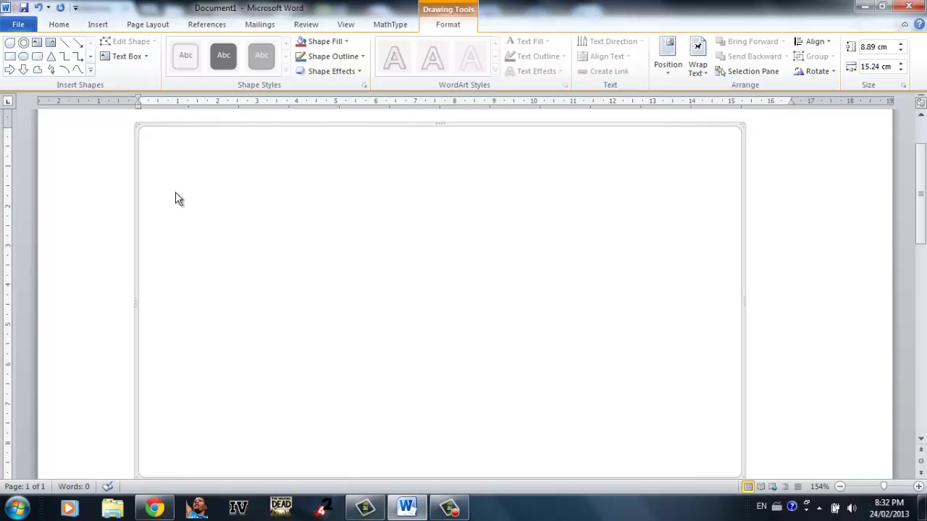
click(98, 23)
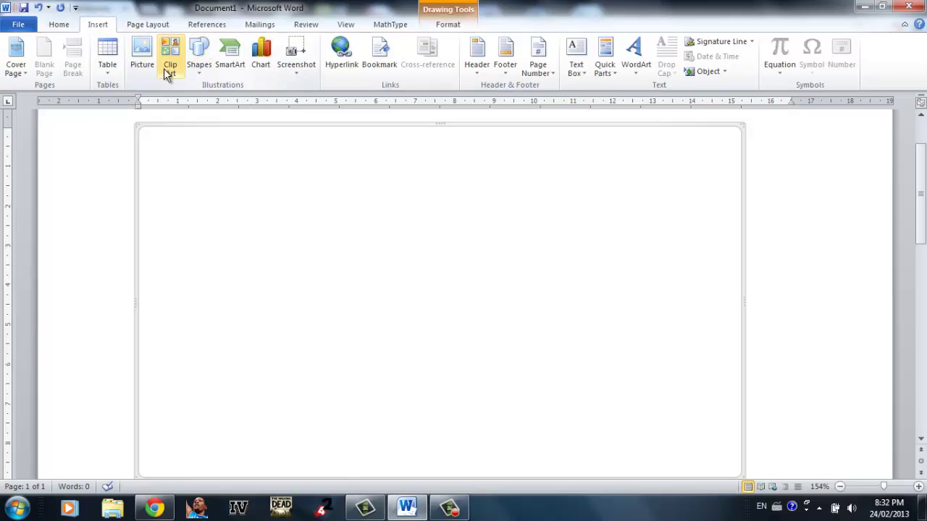
click(199, 61)
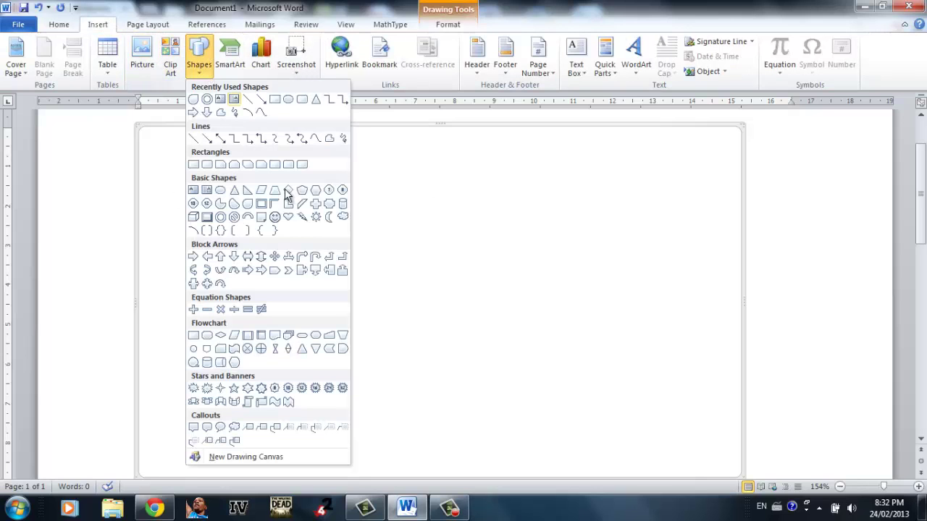
click(207, 138)
drag(298, 226, 578, 280)
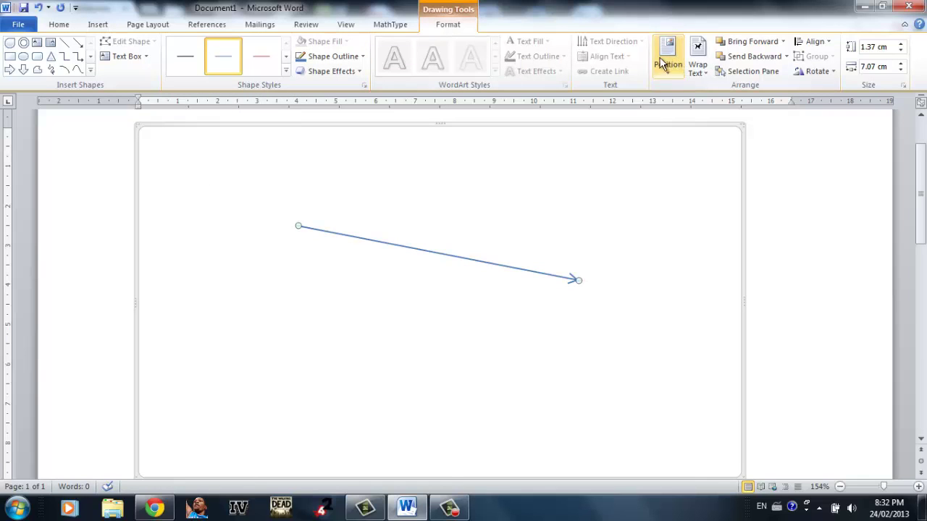
Step: Browse the arrow's Shape Outline and Shape Effects options without changing anything
click(346, 58)
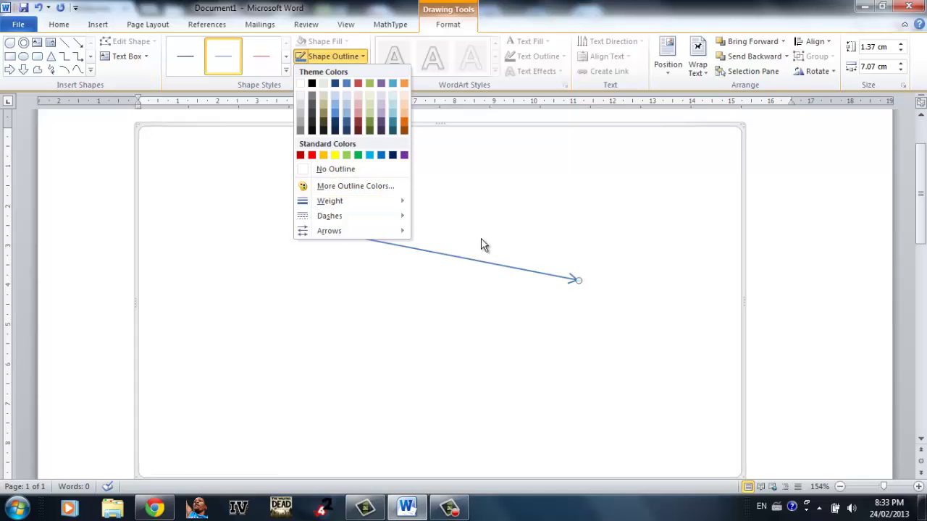
mouse_move(381, 234)
click(333, 56)
click(330, 71)
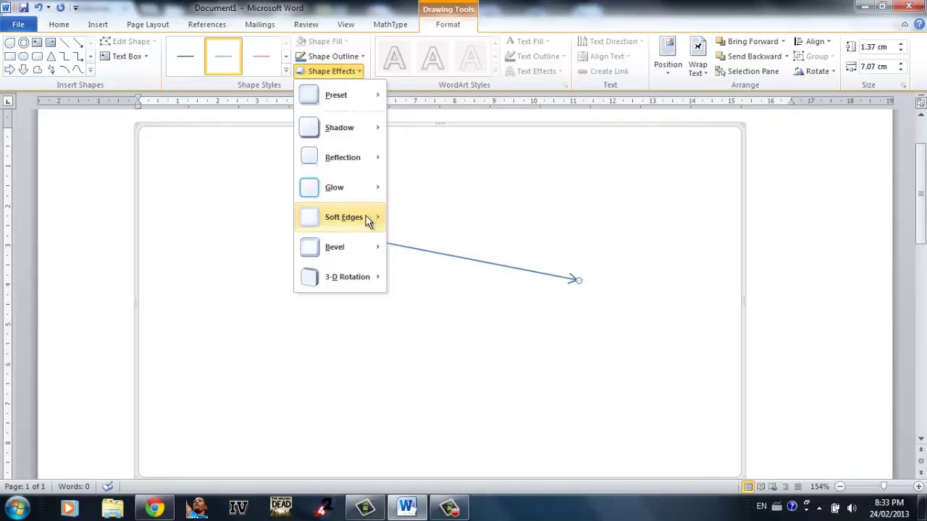
click(527, 196)
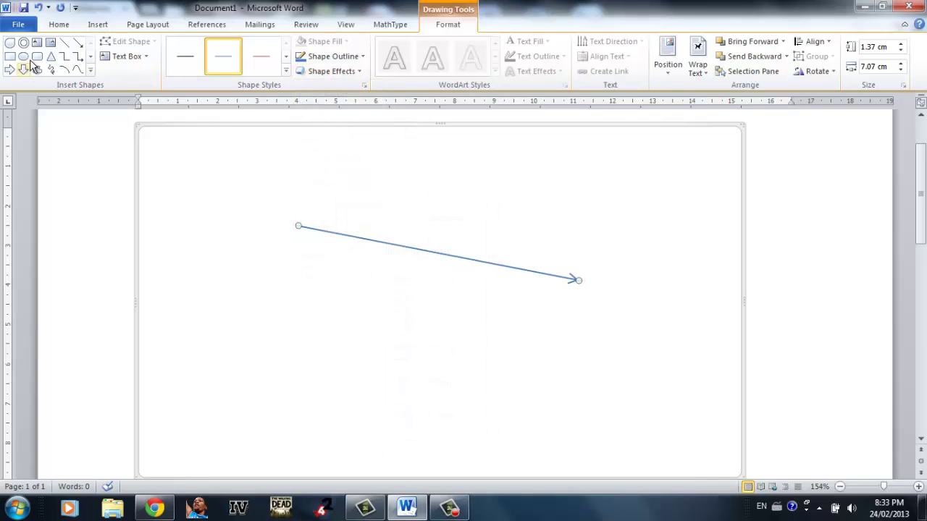
Step: Select the drawing canvas with its arrow and delete it
click(90, 26)
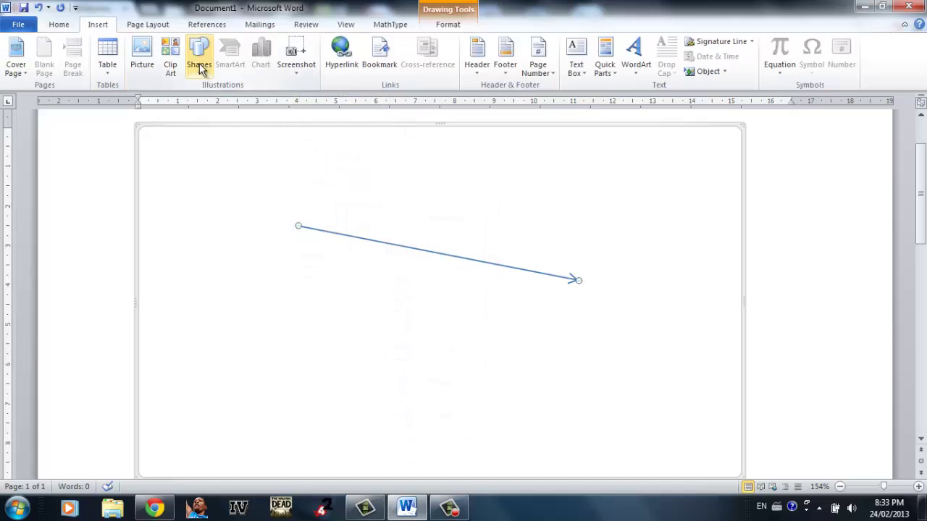
click(199, 63)
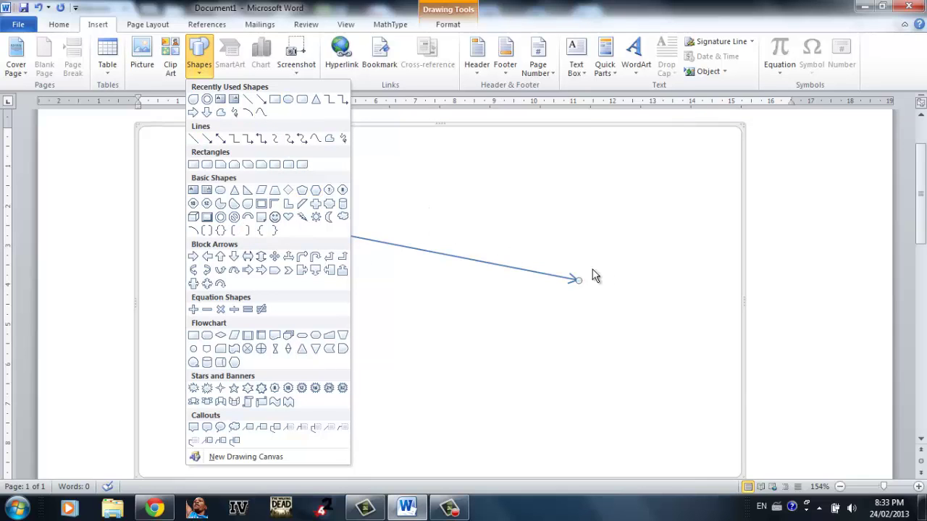
click(742, 145)
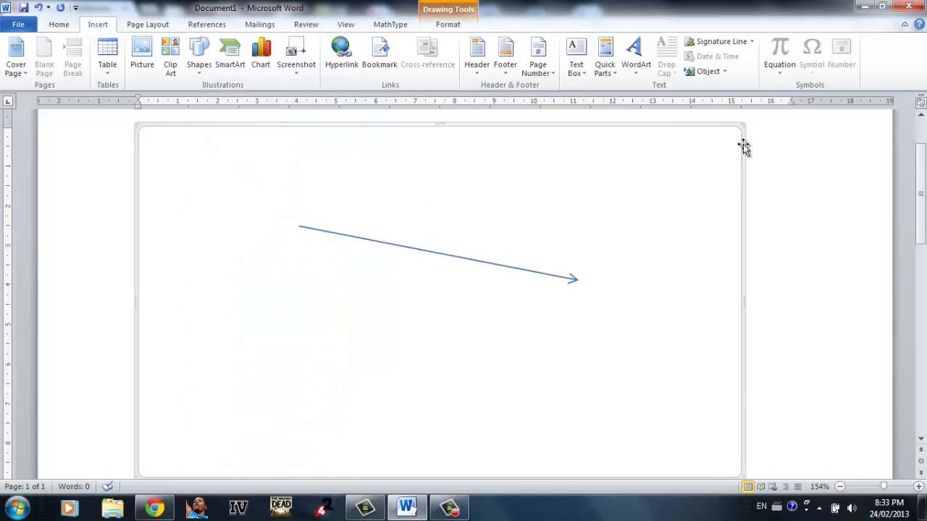
key(Delete)
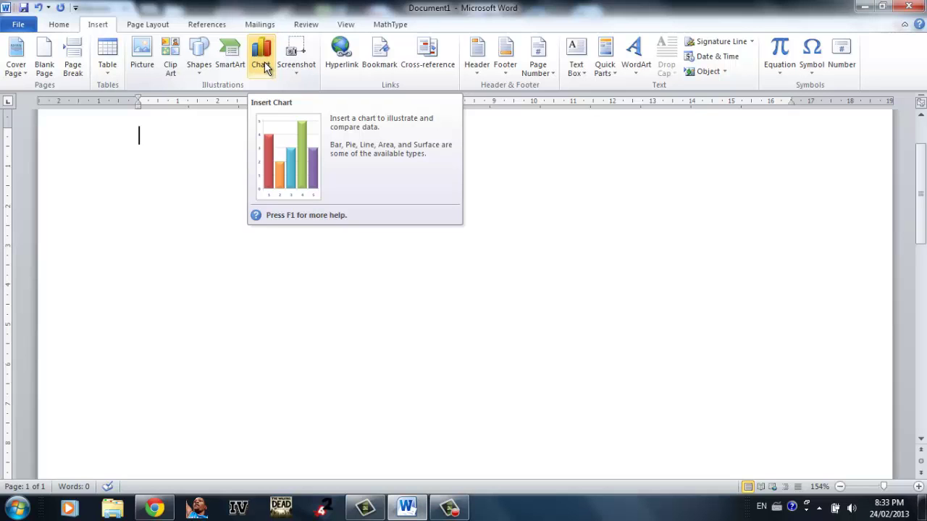
Step: In Insert Chart, browse line, pie, bar, surface, doughnut and bubble types, then return to Column
click(264, 65)
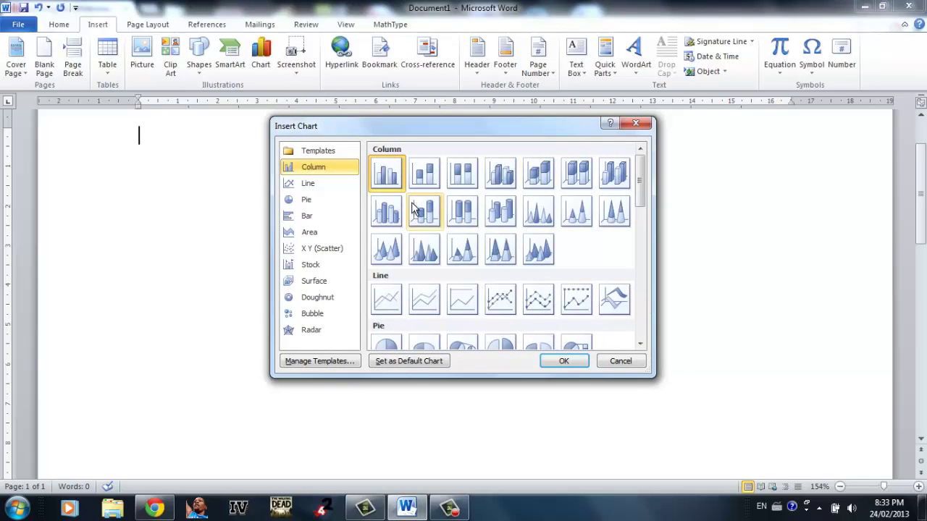
click(338, 183)
click(324, 202)
click(325, 174)
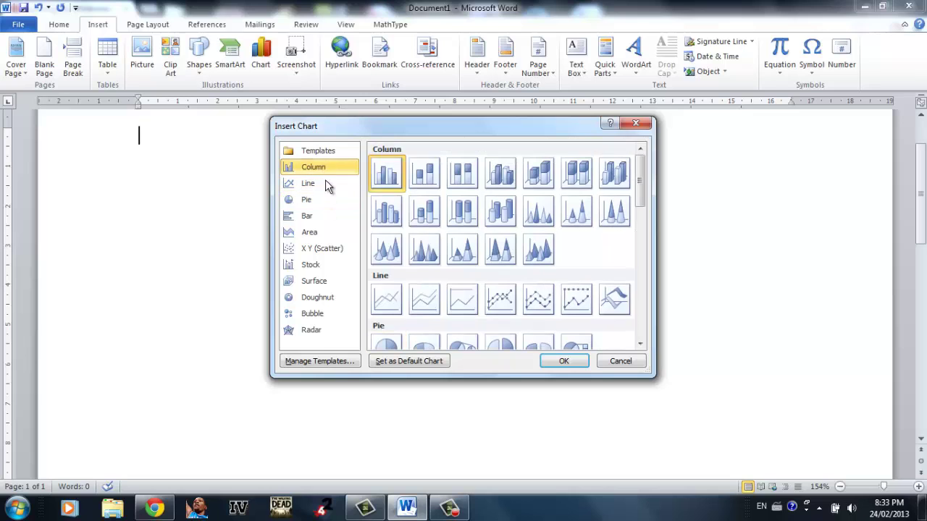
click(325, 182)
click(327, 172)
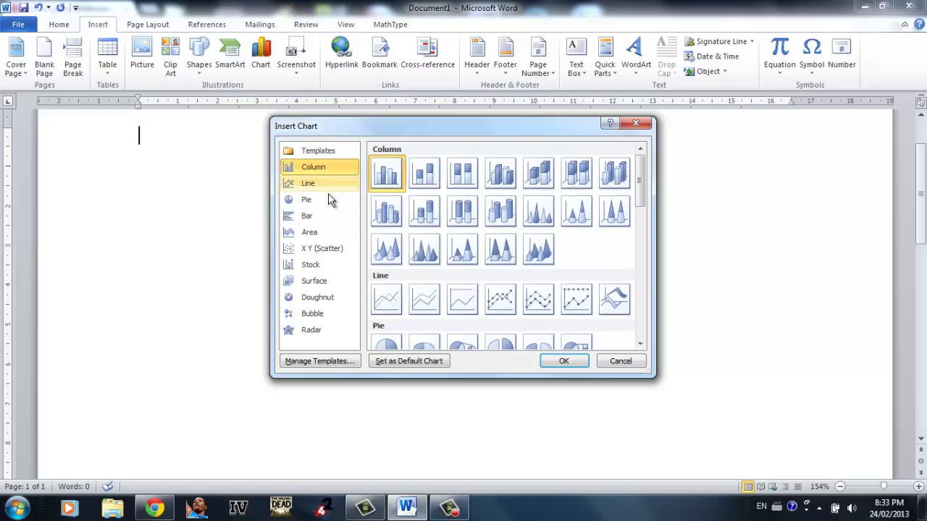
click(327, 201)
click(328, 215)
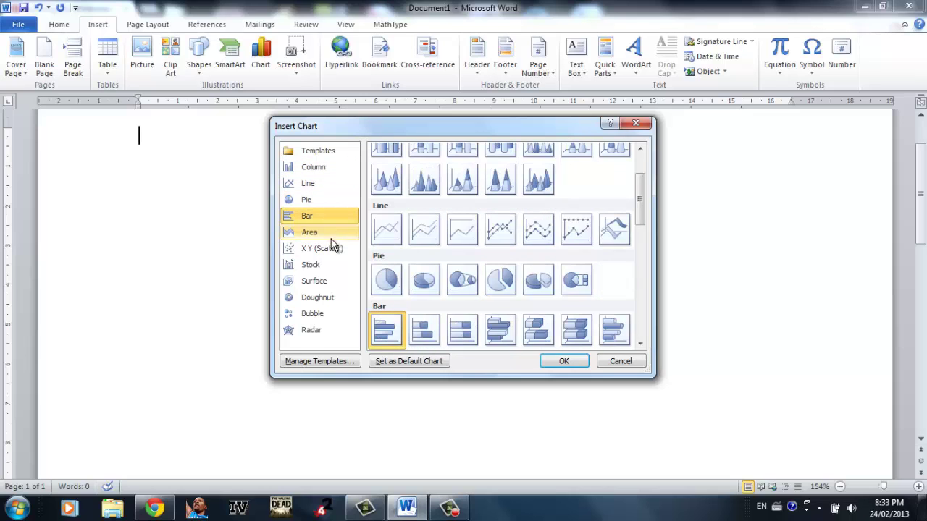
click(328, 286)
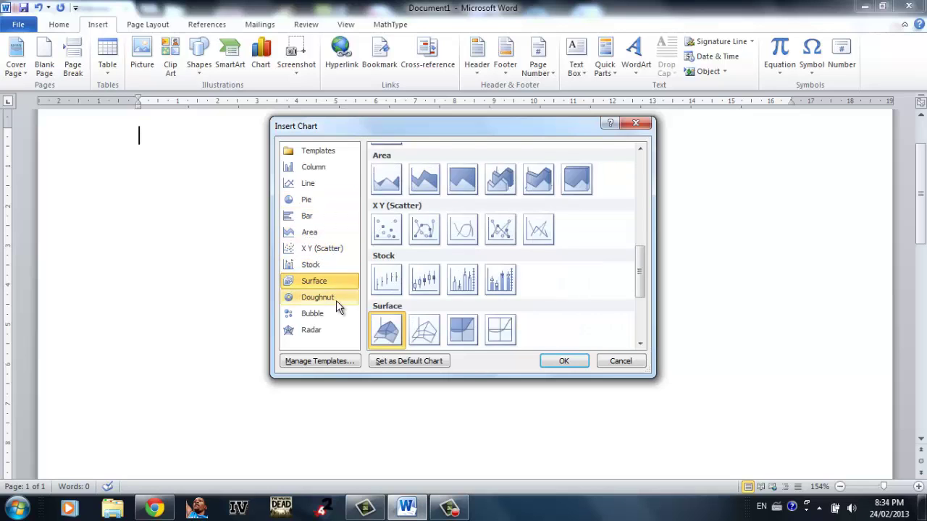
click(336, 298)
click(332, 314)
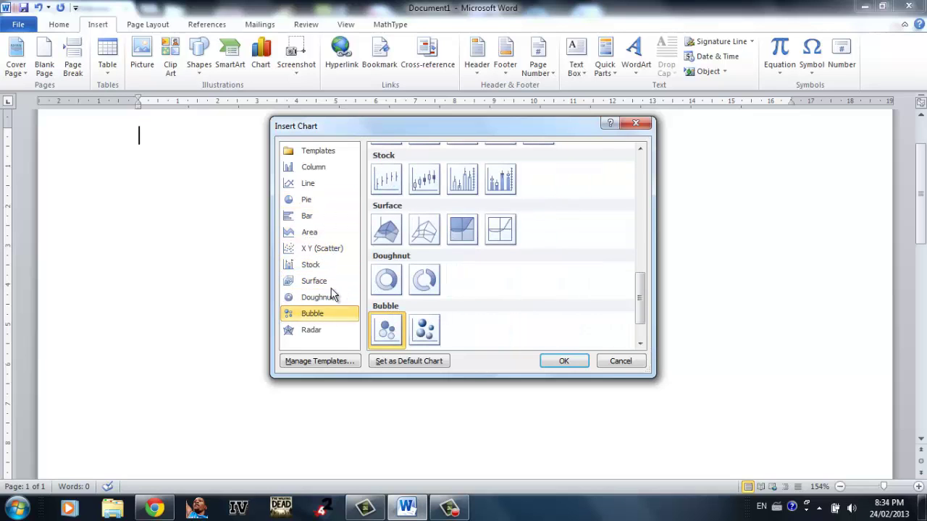
click(320, 168)
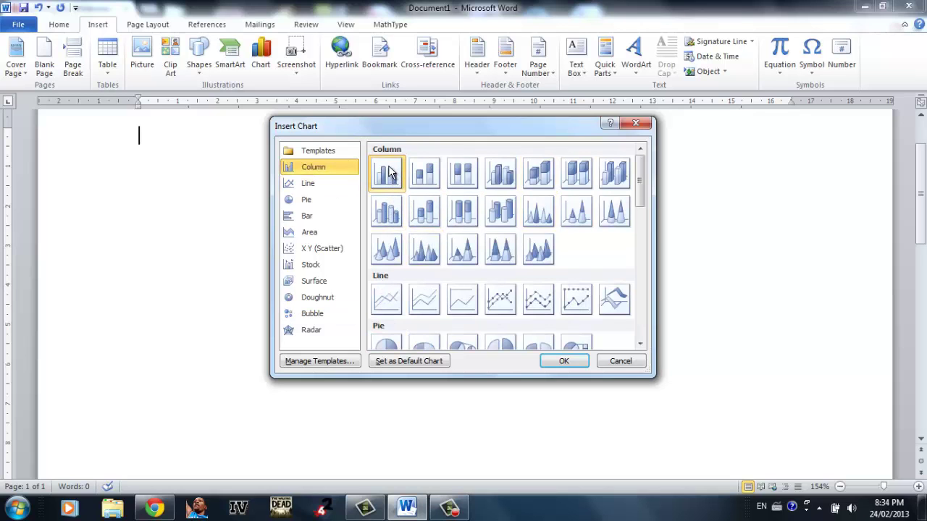
Step: Insert the clustered column chart and inspect its default category, series and value cells
click(558, 361)
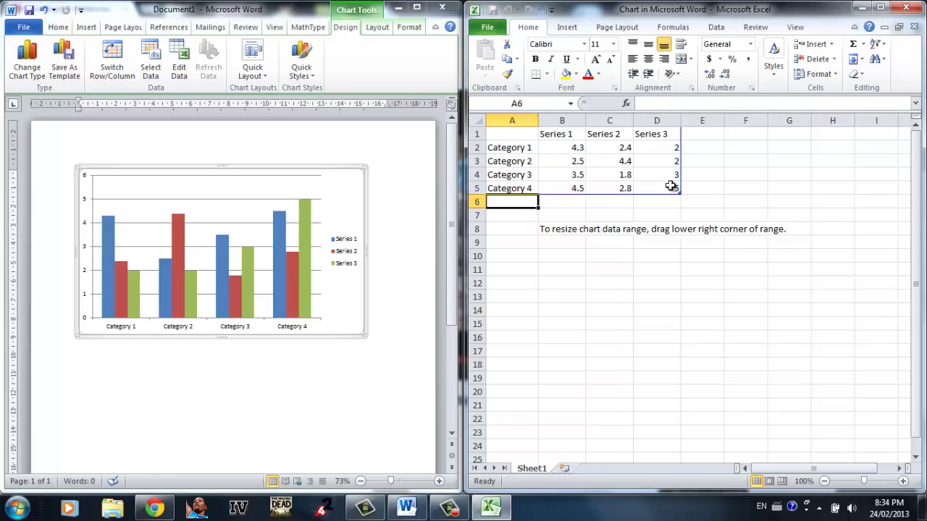
click(527, 149)
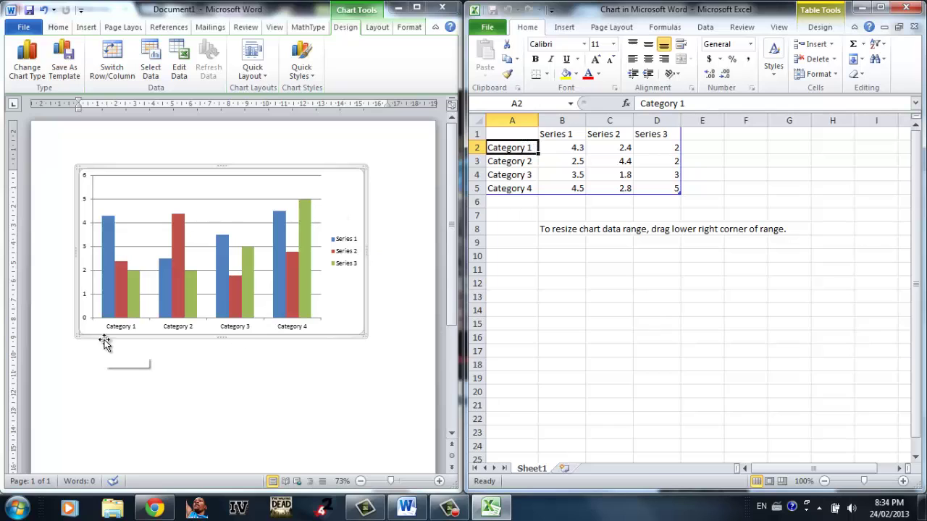
click(566, 135)
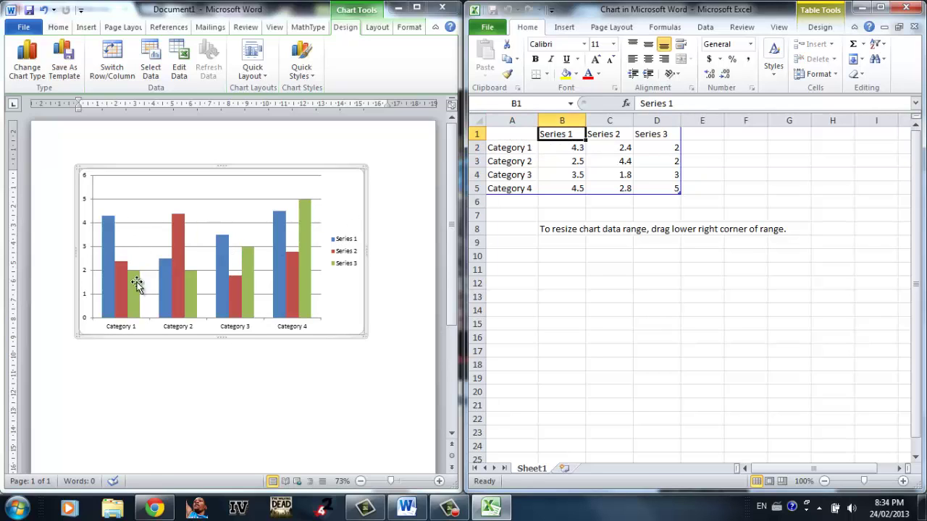
click(600, 137)
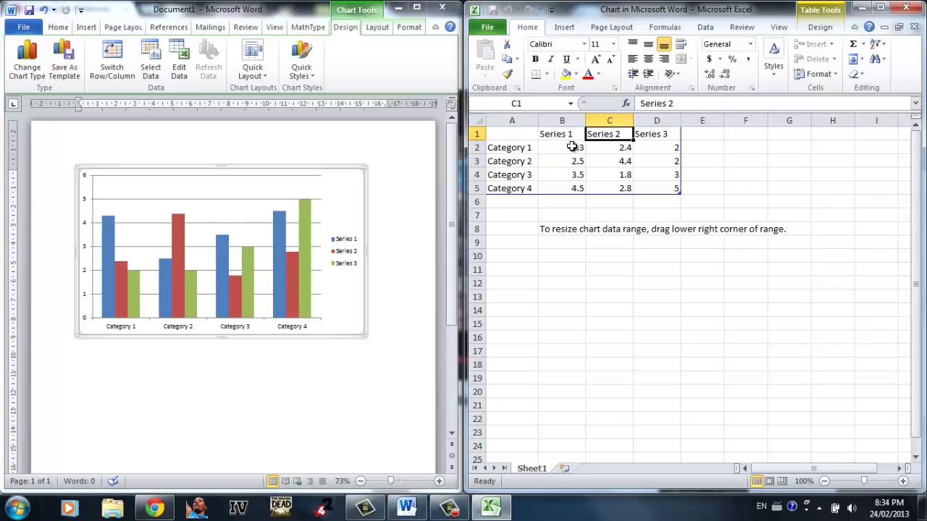
click(659, 137)
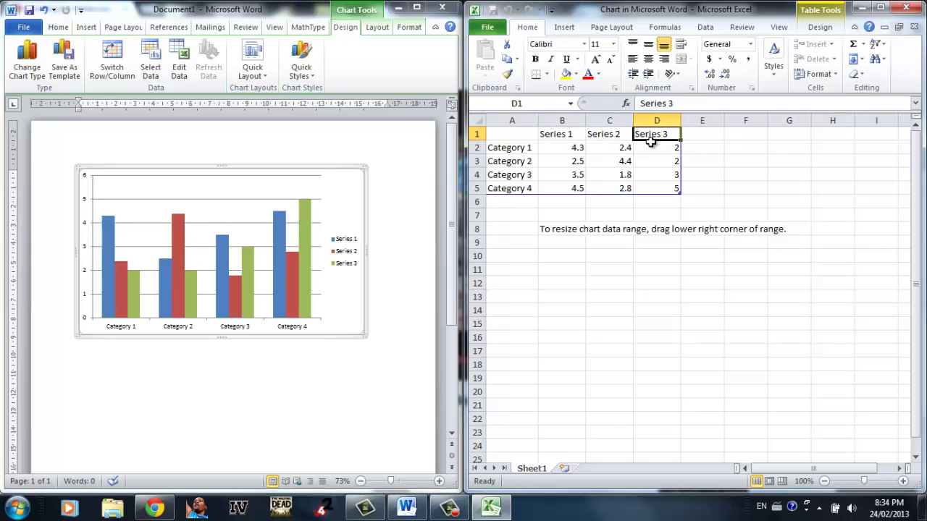
click(574, 148)
click(614, 151)
click(666, 152)
click(616, 152)
click(647, 146)
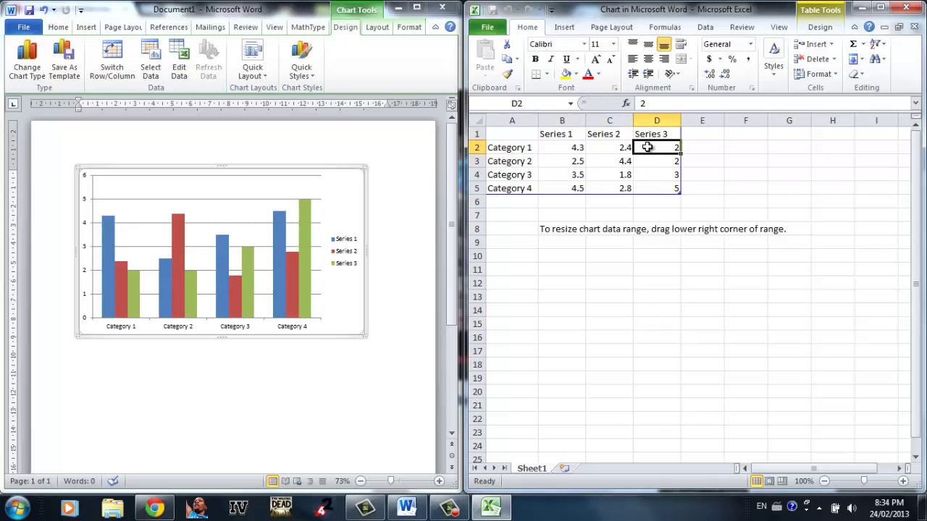
click(571, 150)
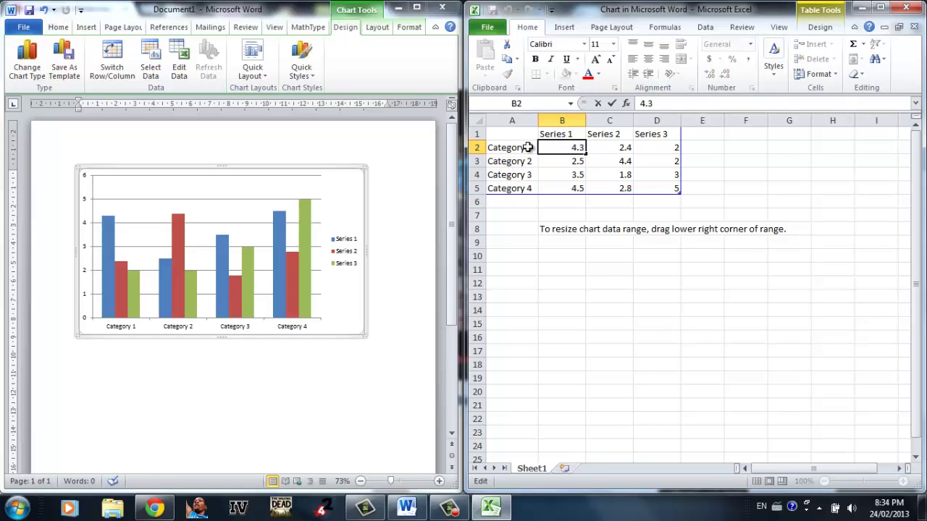
Step: Rename the first two categories in A2 and A3 to Dogs and Cats
click(533, 148)
double_click(533, 147)
drag(533, 147, 306, 155)
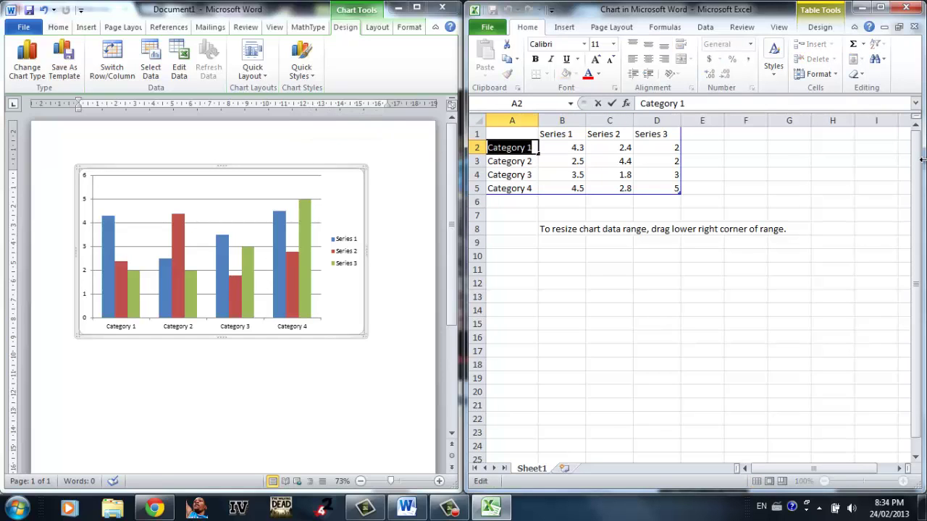
text(Dogs)
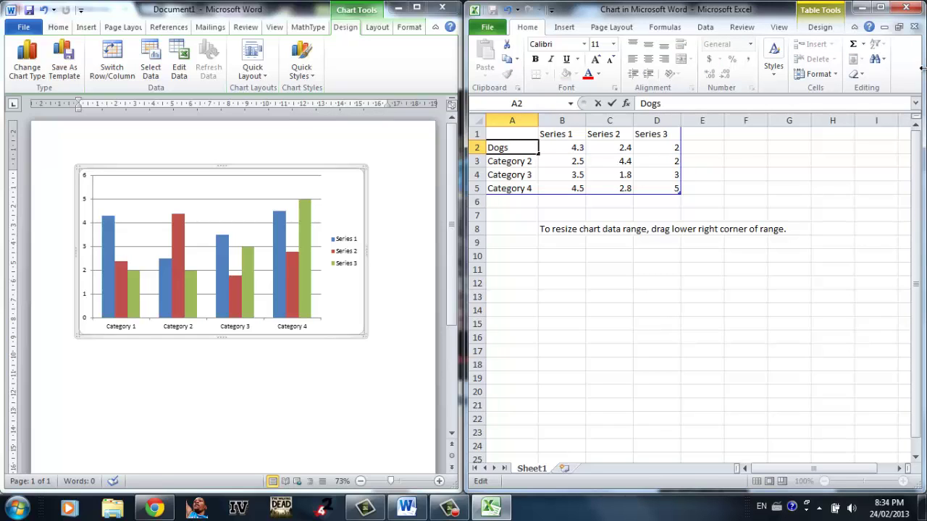
key(Tab)
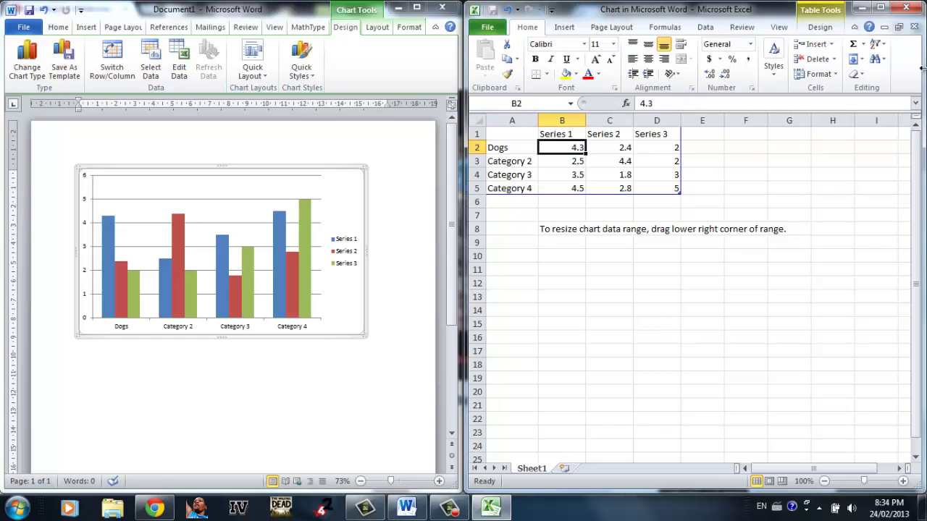
key(Down)
key(Left)
key(BackSpace)
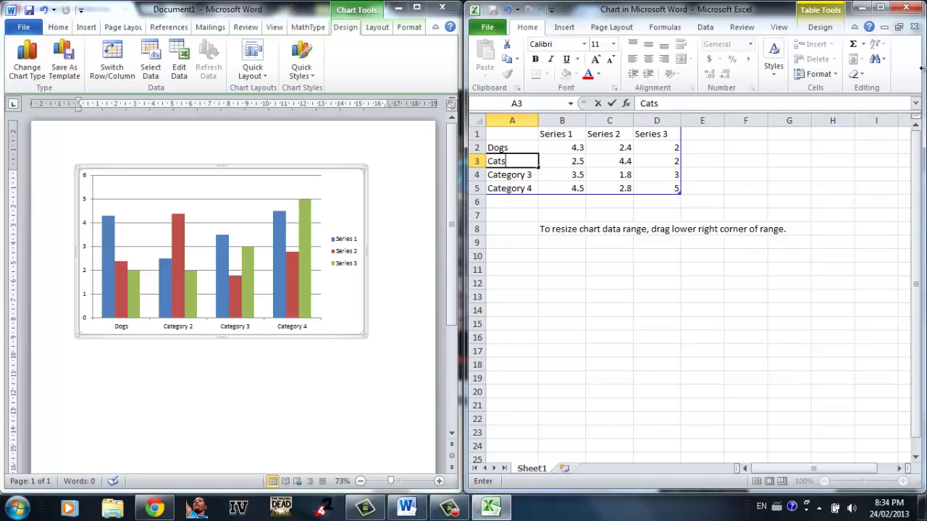
click(530, 241)
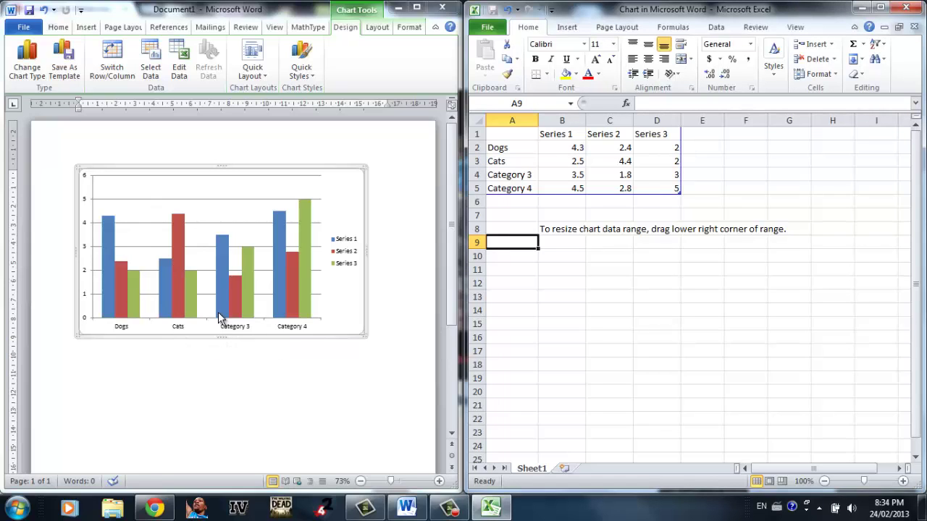
Step: Rename Category 3 to Monkeys and start replacing Category 4 with elephant
double_click(530, 176)
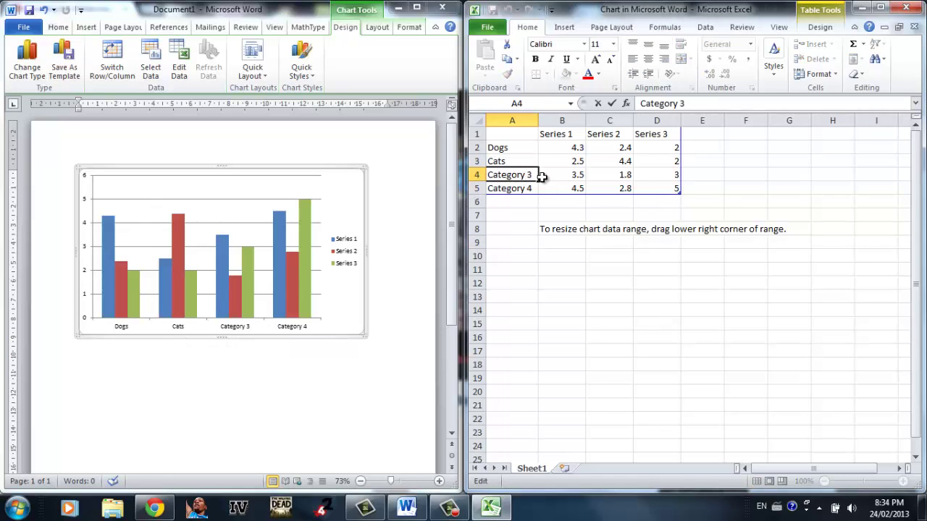
drag(531, 175, 286, 180)
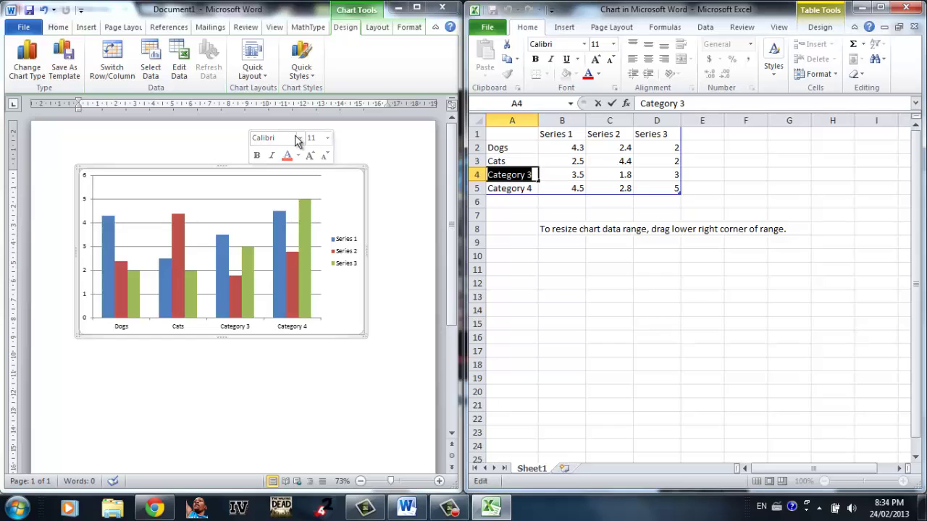
text(Monkeys)
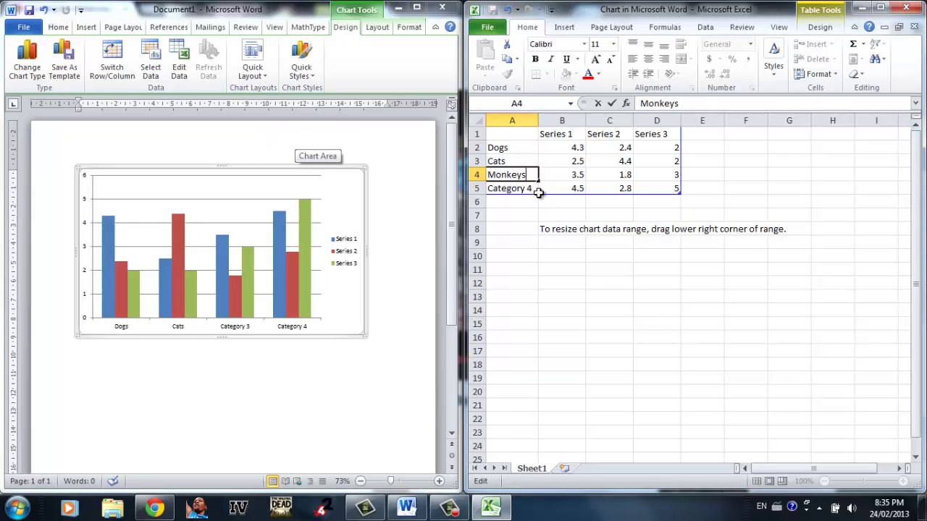
click(532, 190)
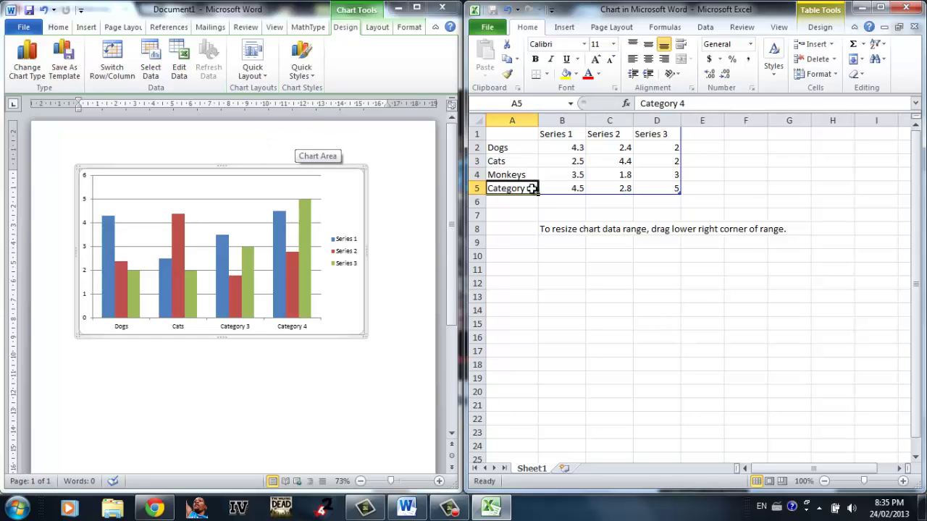
double_click(540, 188)
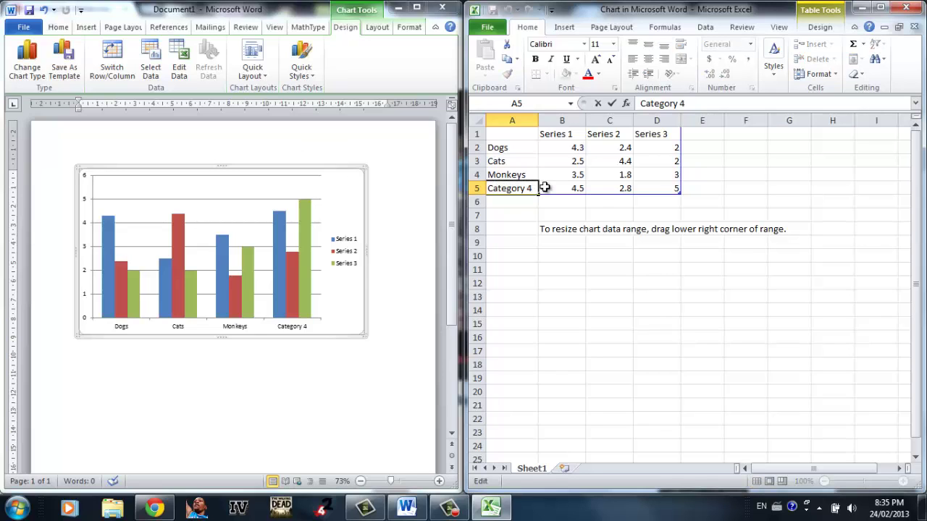
key(shift+Home)
text(e)
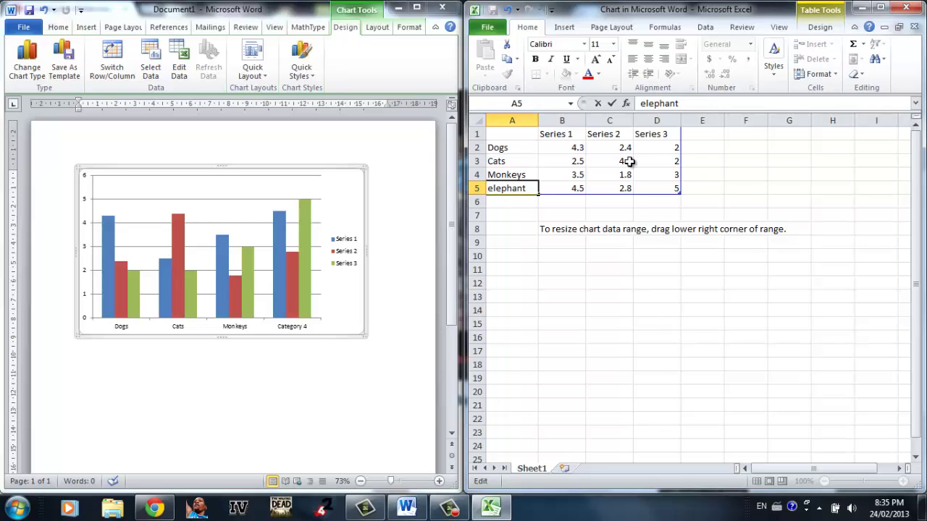
Step: Commit elephant, then replace Dogs' Series 1 value 4.3 in B2 with 54
click(559, 134)
click(572, 148)
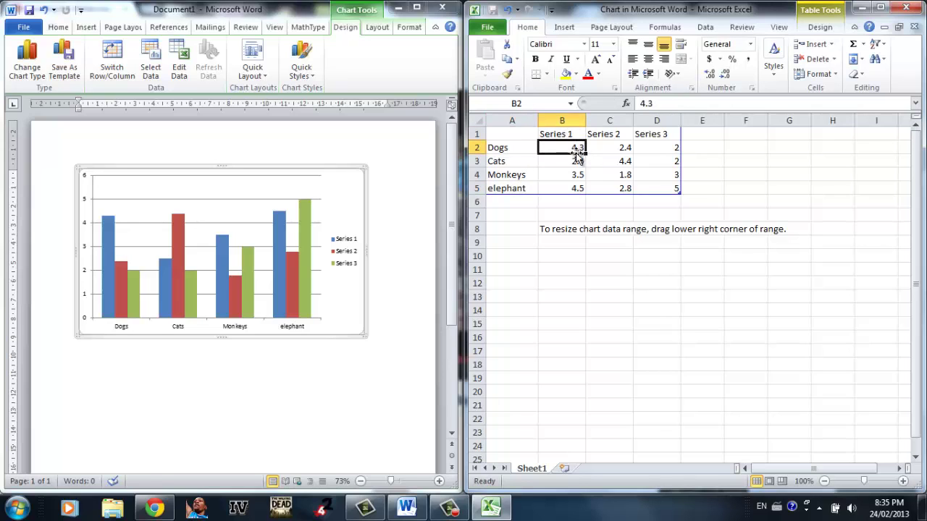
click(572, 188)
click(575, 148)
double_click(582, 147)
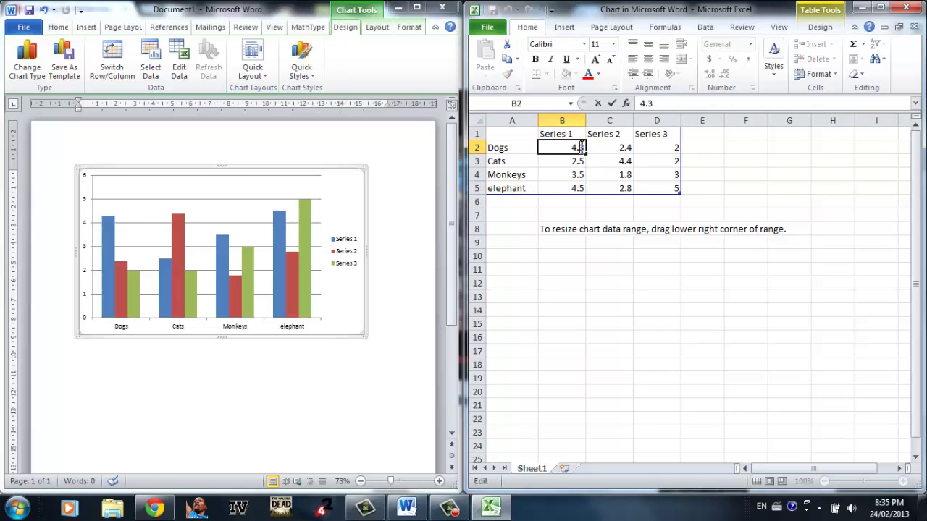
drag(581, 147, 496, 148)
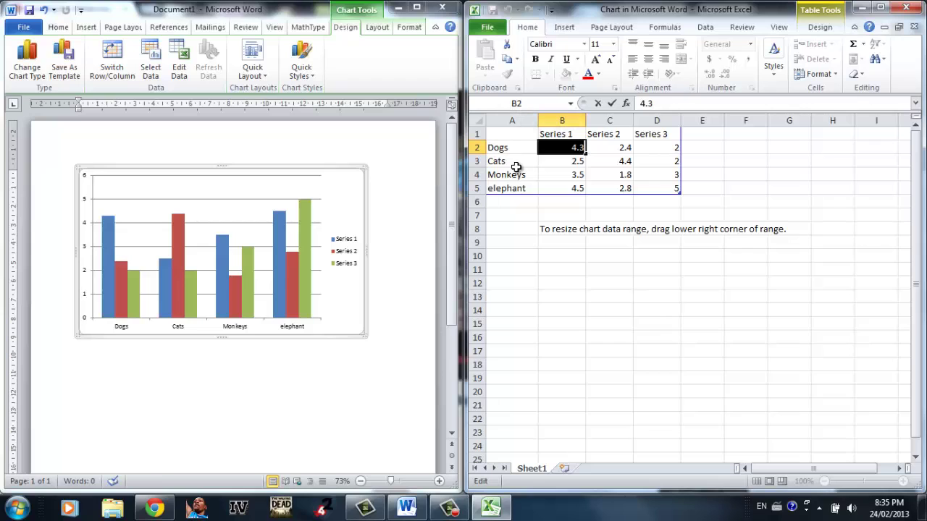
text(54)
click(601, 135)
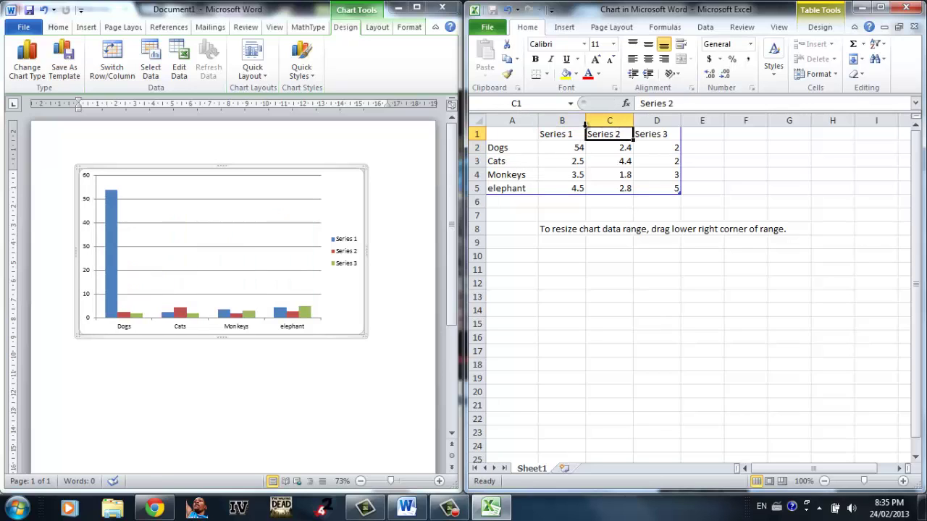
click(565, 146)
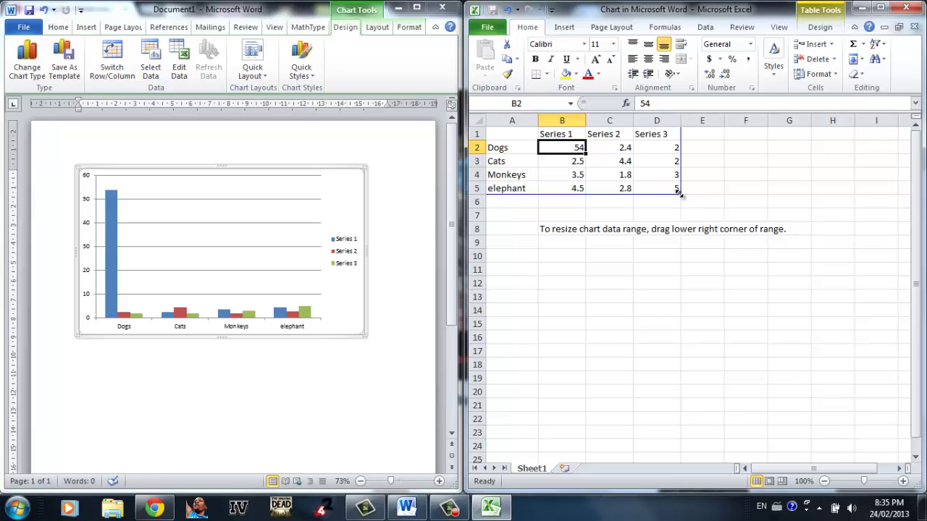
Step: Extend the chart data range to column E for Series 4, keeping the current colour scheme
mouse_move(668, 191)
mouse_down()
mouse_move(657, 178)
mouse_move(643, 194)
mouse_move(679, 194)
mouse_move(649, 192)
mouse_up()
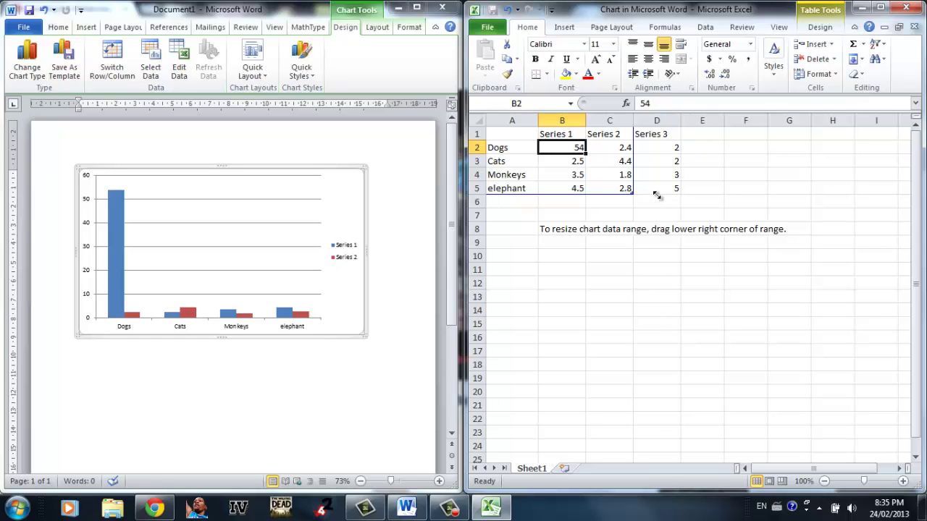
drag(657, 196, 633, 198)
drag(640, 190, 722, 184)
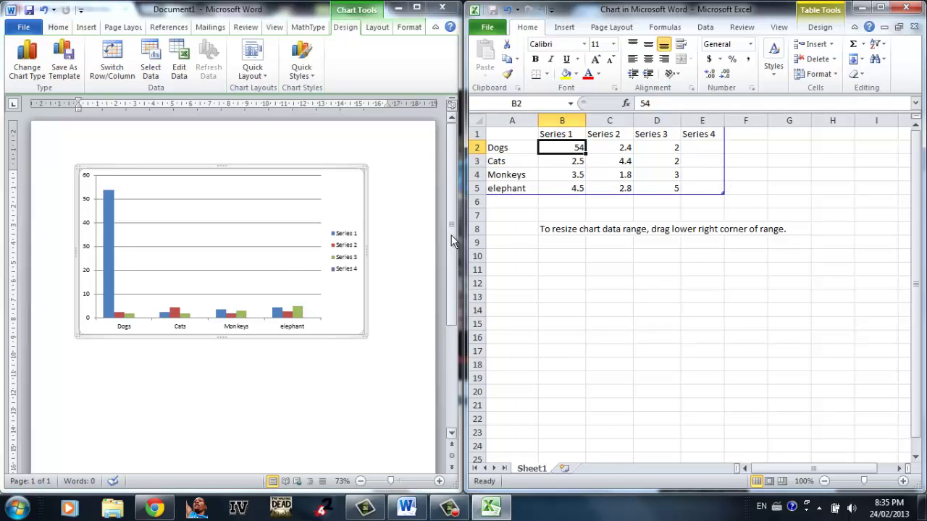
click(458, 254)
Step: Enter 50, 45, 465 and 54 as the Series 4 values and close the data sheet
click(691, 151)
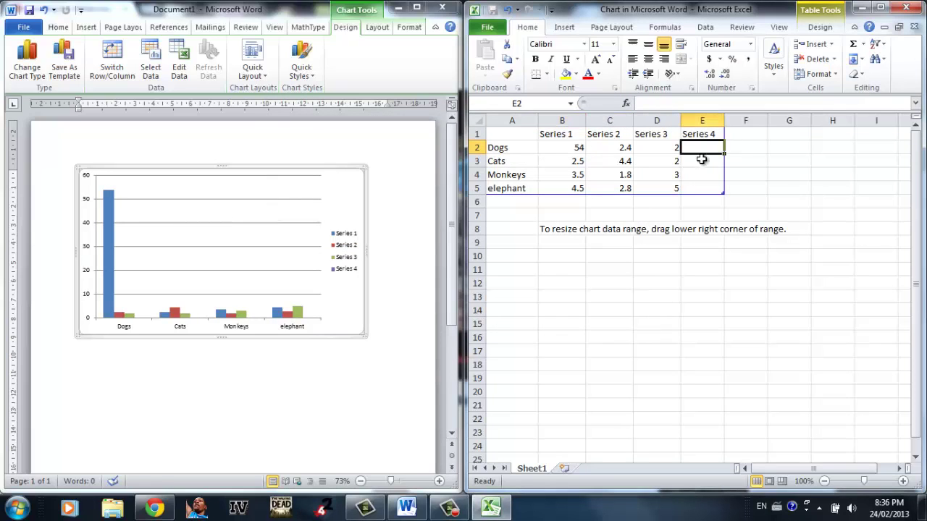
text(50)
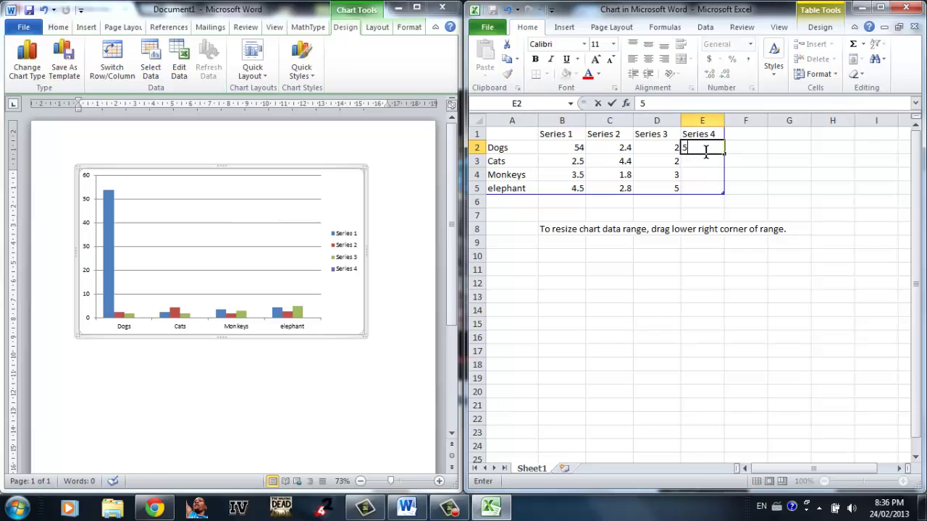
key(Return)
text(45)
drag(706, 187, 713, 179)
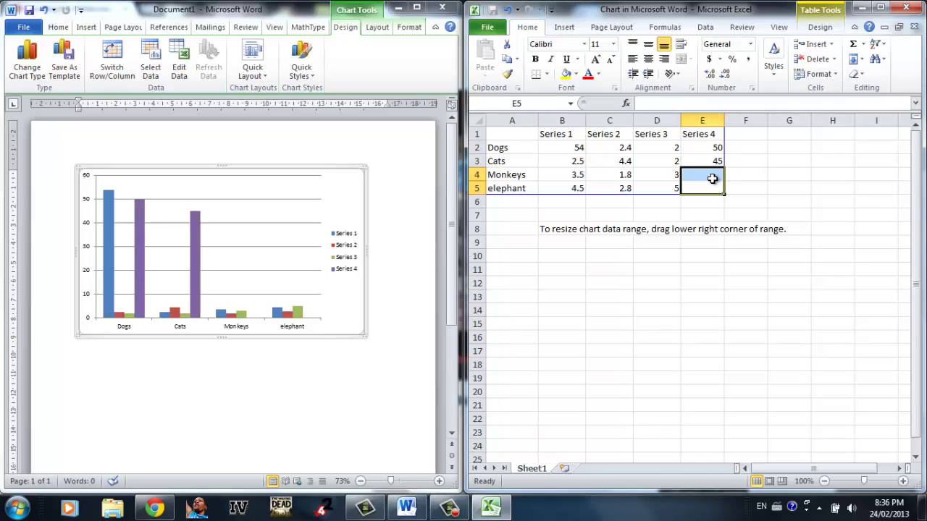
click(714, 181)
text(465)
click(719, 189)
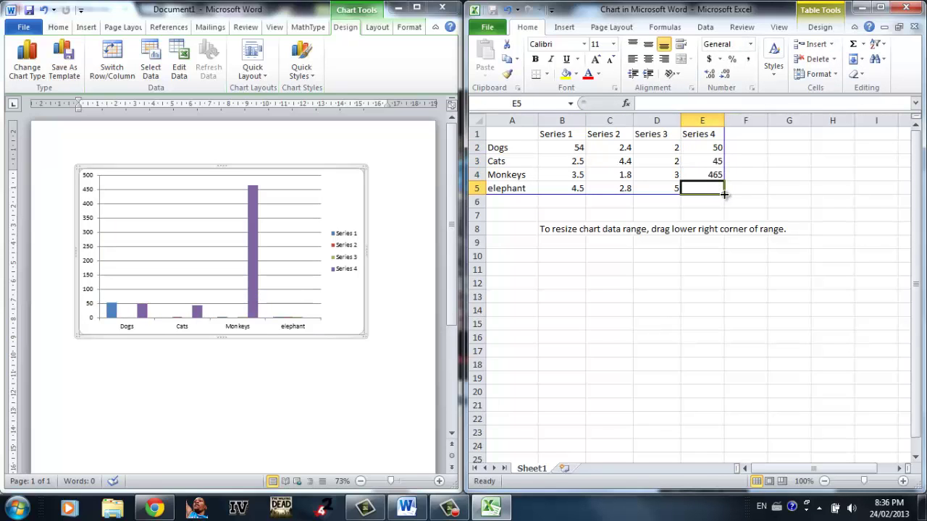
text(54)
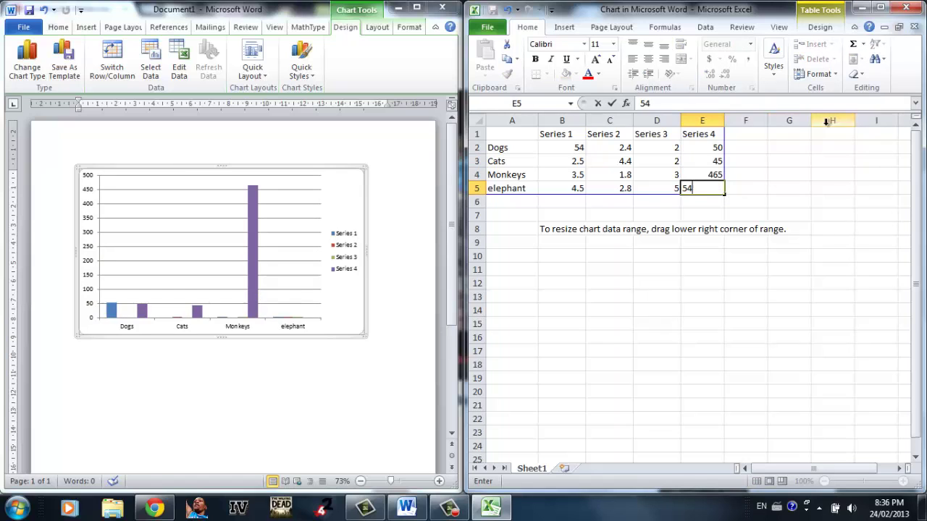
click(867, 285)
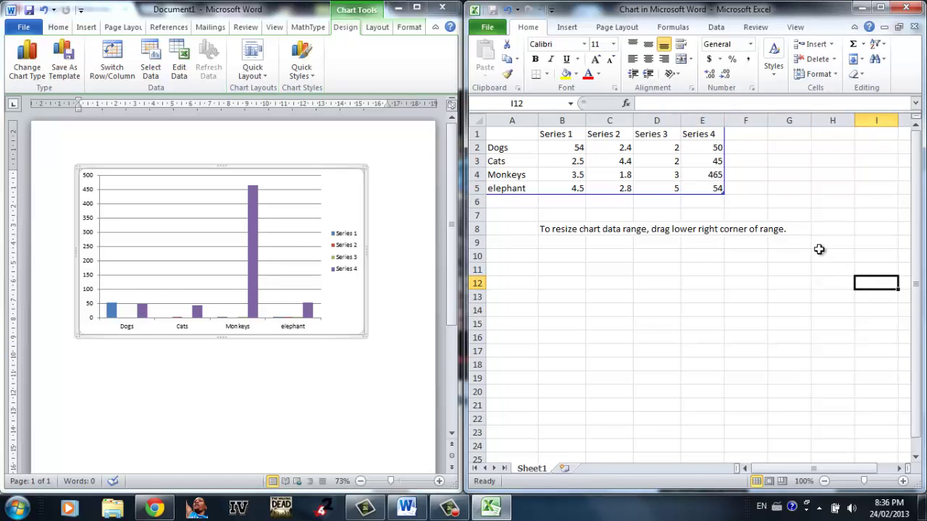
click(906, 7)
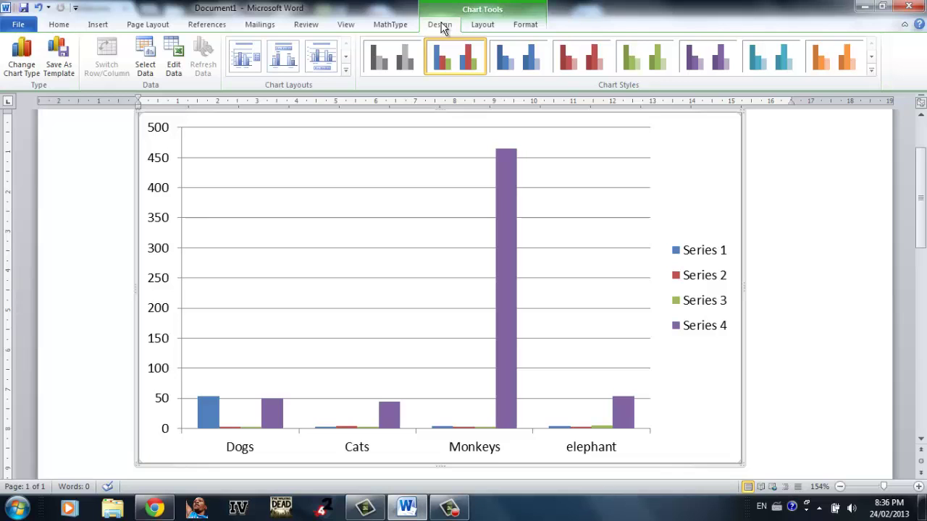
Step: Reopen and close the data sheet, then apply the blue monochrome chart style
click(175, 64)
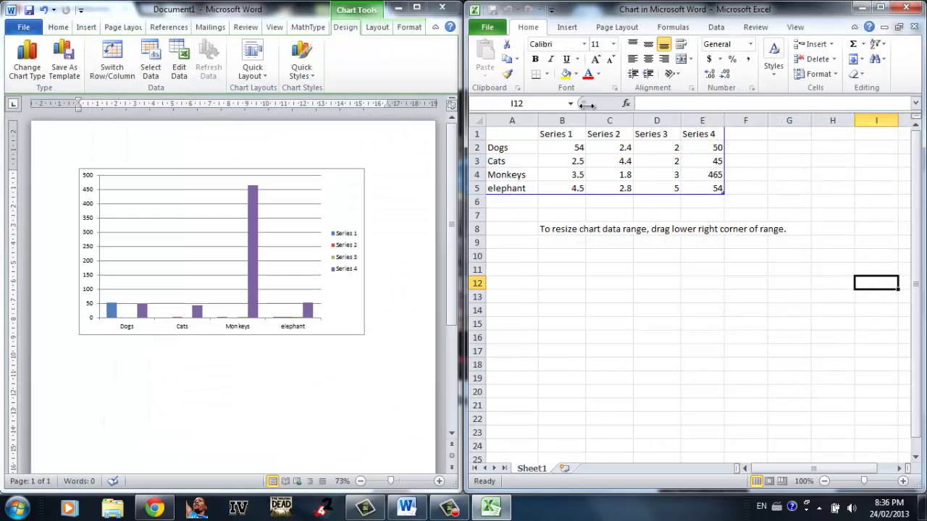
click(906, 7)
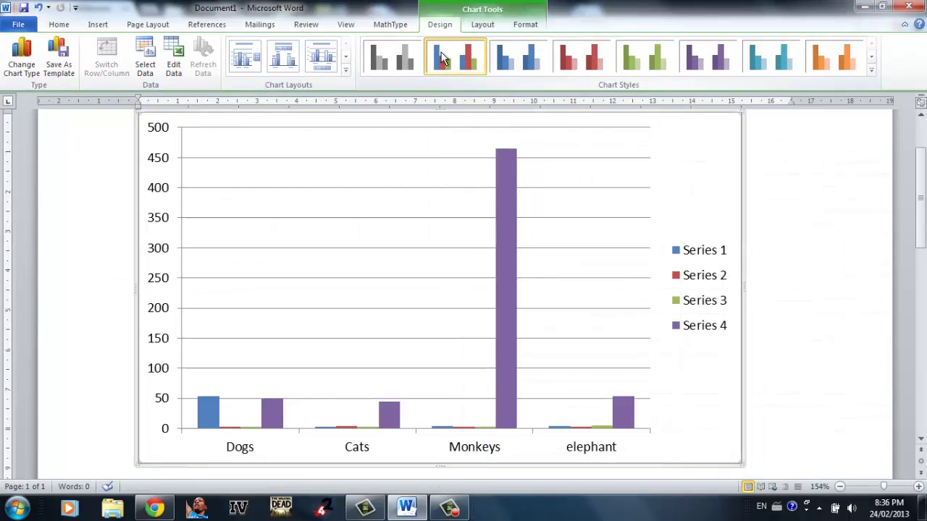
click(510, 60)
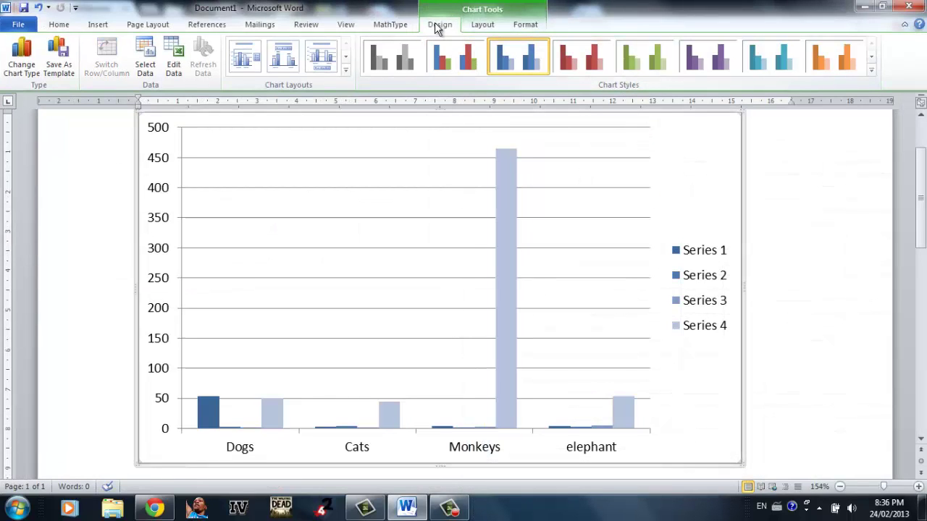
click(482, 24)
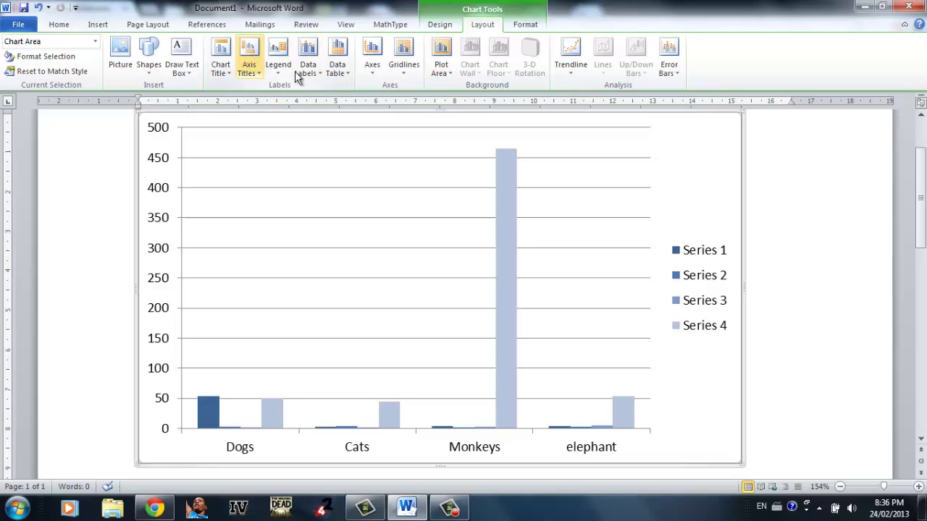
click(337, 62)
click(278, 63)
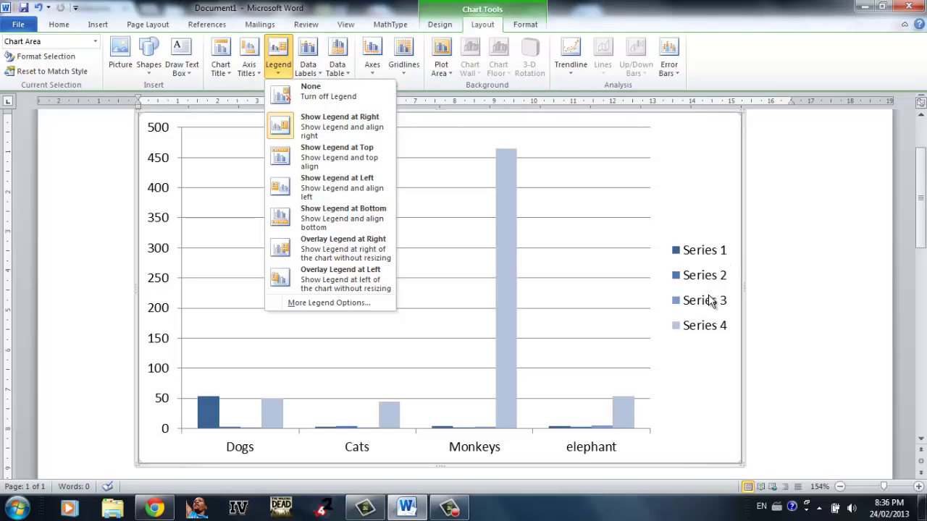
click(308, 186)
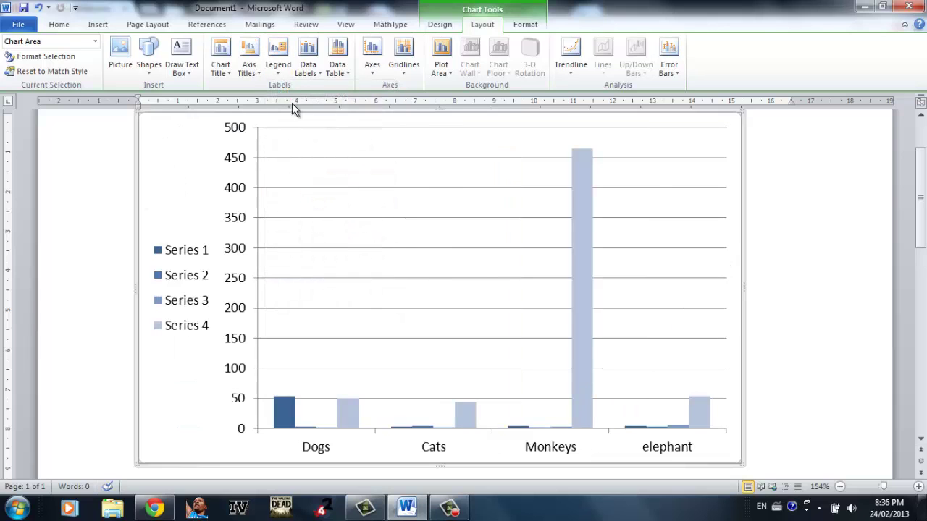
click(279, 71)
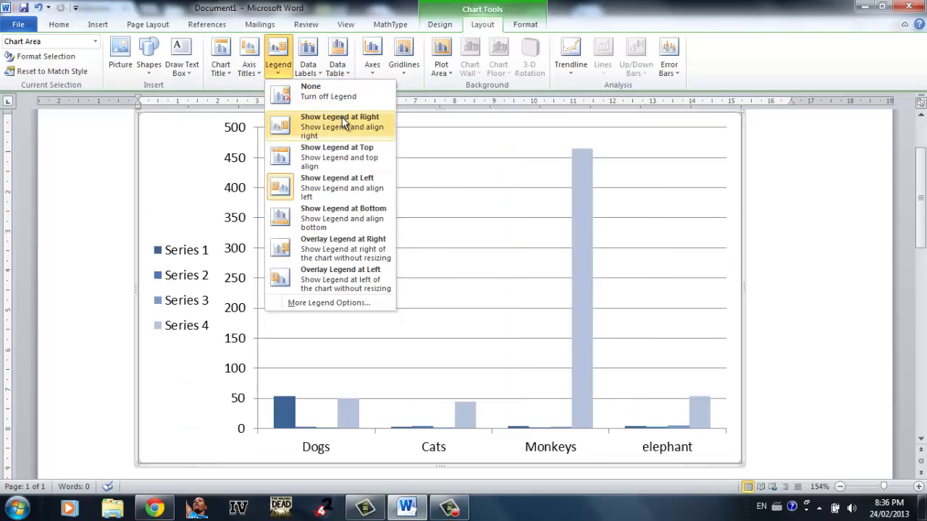
click(342, 117)
click(278, 58)
click(304, 92)
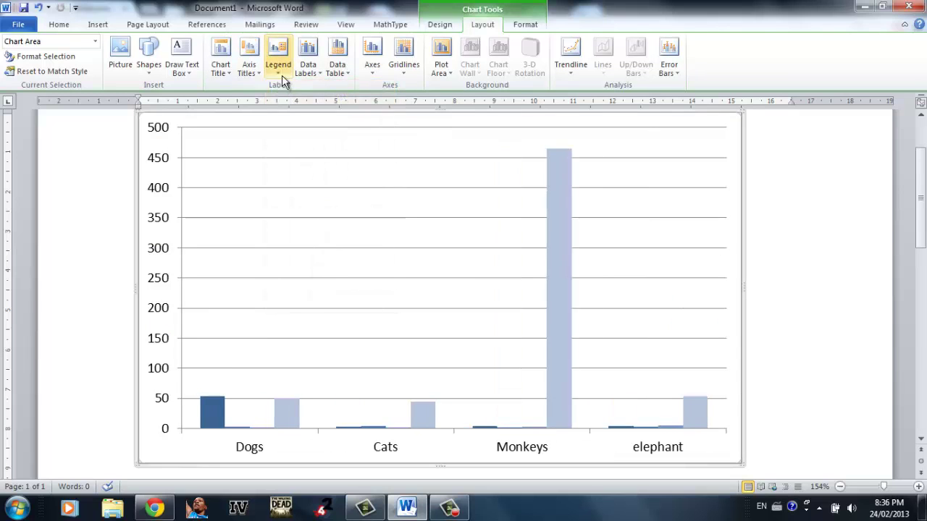
click(278, 58)
click(319, 122)
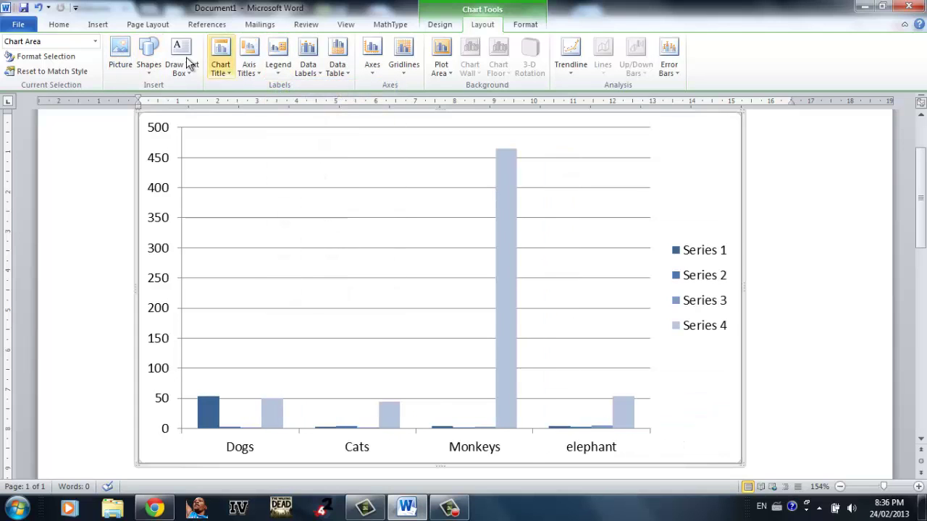